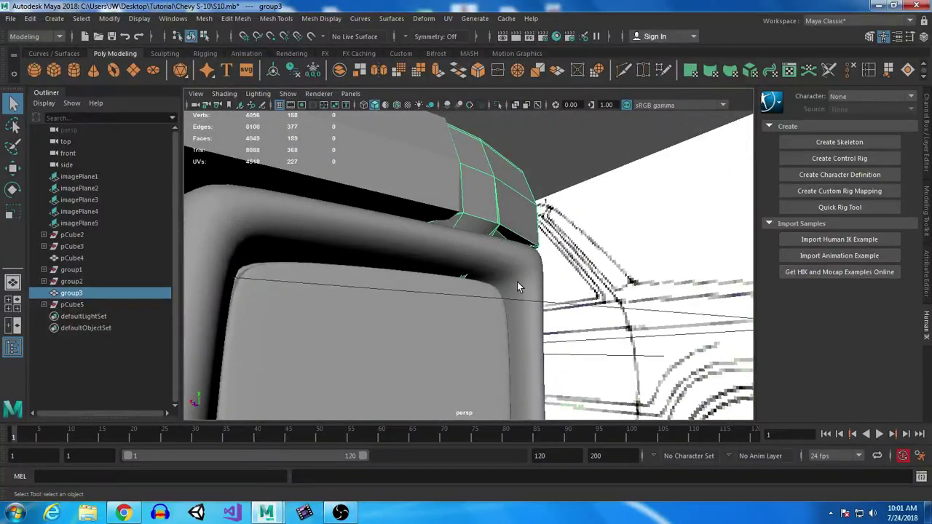
- Add the smooth rounded pieces below the hood's front corner to a new display layer and hide that layer
left_click(517, 282)
right_click_drag(641, 363, 589, 343, "alt")
left_click_drag(588, 343, 460, 348, "alt")
left_click(501, 324, "shift")
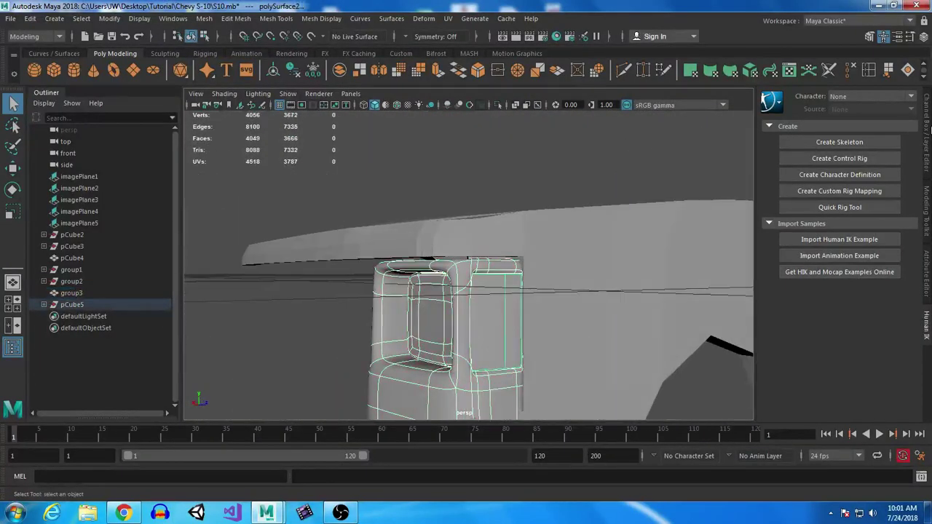
left_click(928, 132)
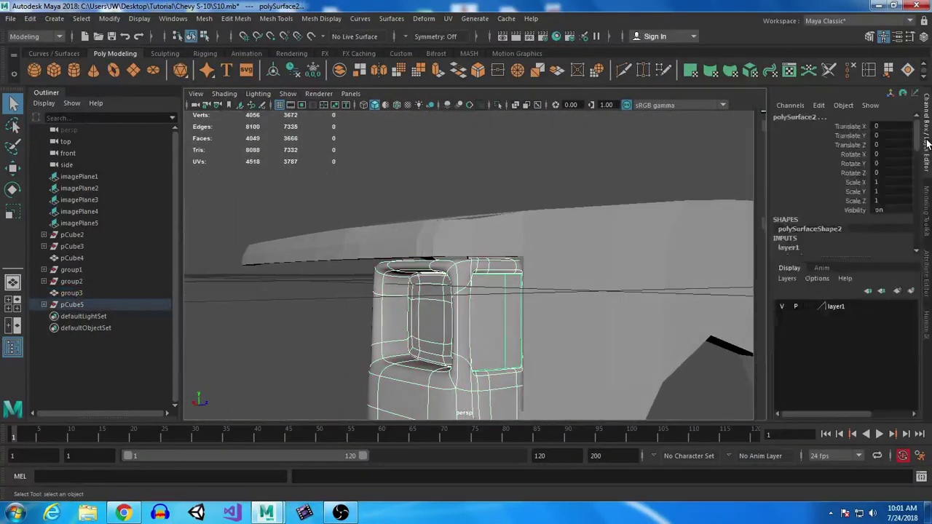
left_click(912, 291)
left_click(783, 308)
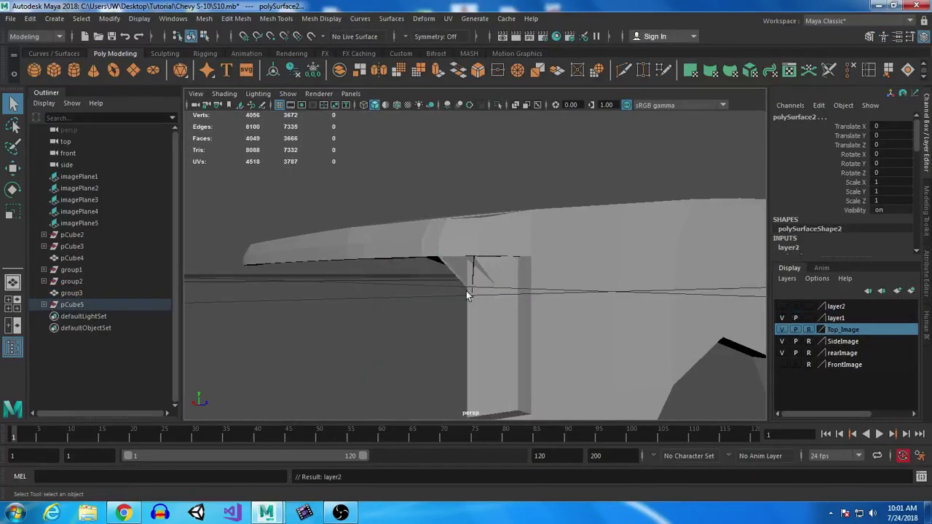
- Select the three edges of the body side mesh just below its front corner and reposition them under the corner
left_click(471, 310)
left_click_drag(436, 326, 502, 320, "alt")
right_click_drag(503, 320, 552, 355, "alt")
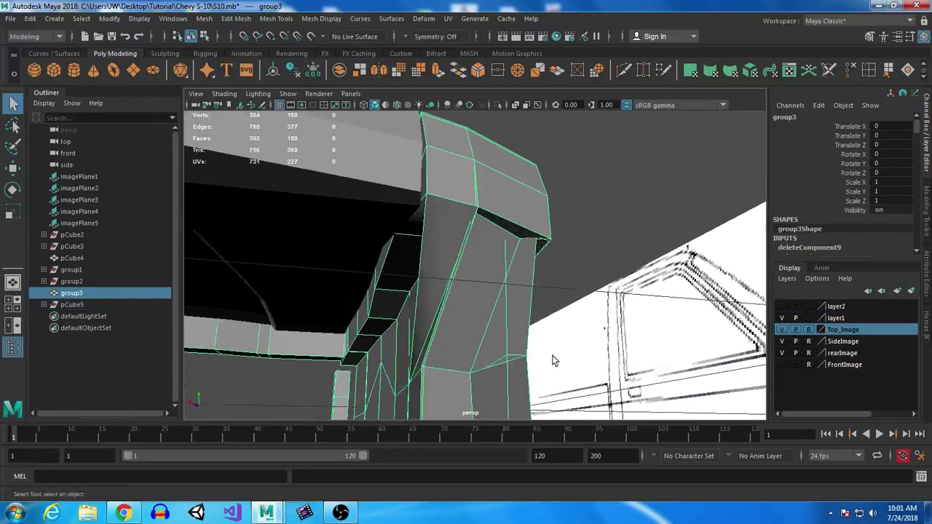
left_click_drag(510, 347, 466, 337, "alt")
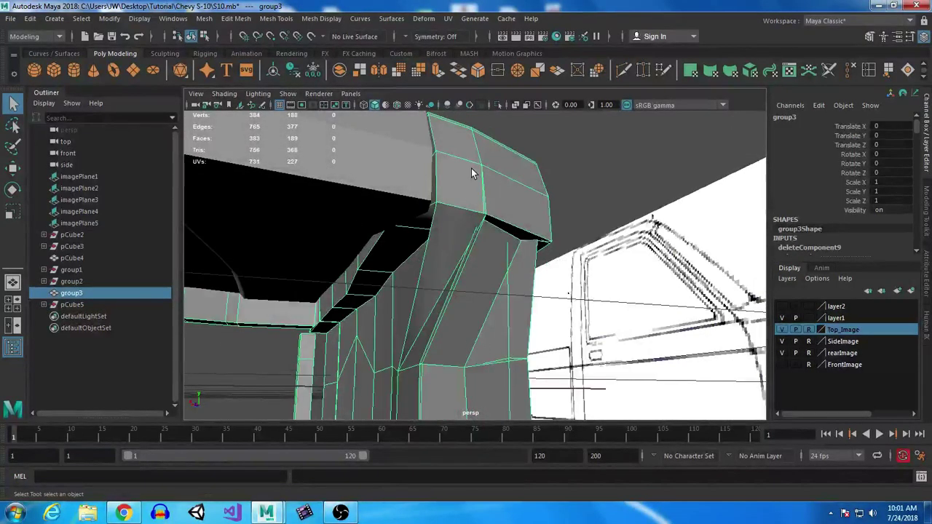
right_click_drag(470, 176, 469, 145)
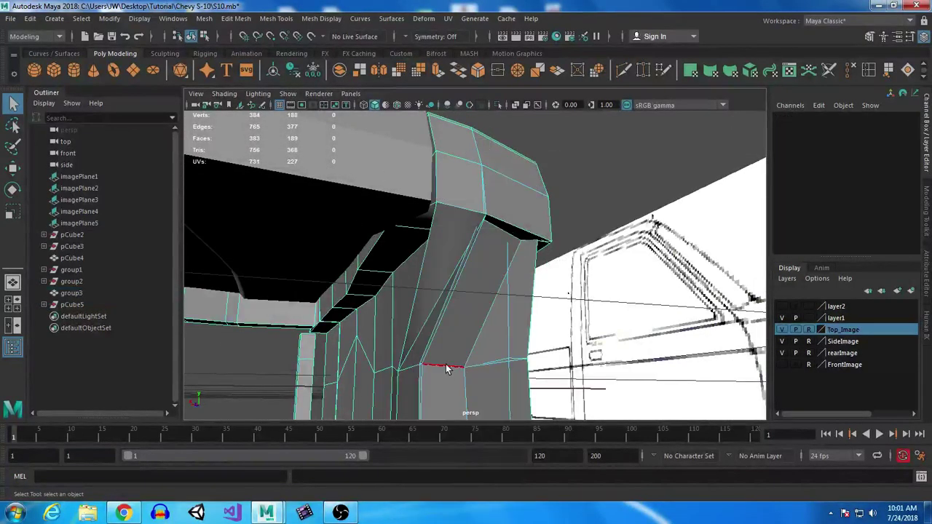
left_click(447, 367)
left_click(417, 369, "shift")
left_click(532, 379, "shift")
left_click_drag(532, 379, 499, 385, "alt")
key("w")
left_click_drag(471, 247, 486, 203)
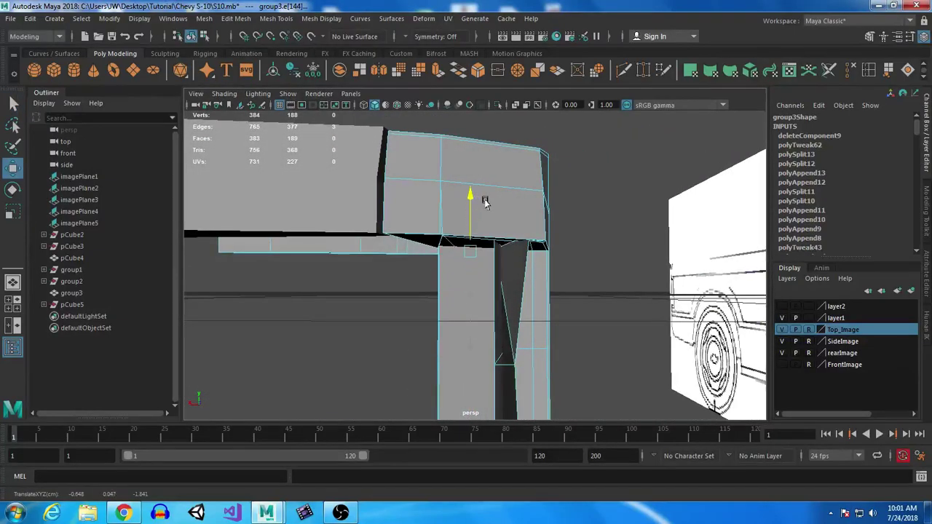
- Adjust the edge selection beside the gap under the front corner and shift the selected edges horizontally
left_click_drag(565, 356, 479, 298, "alt")
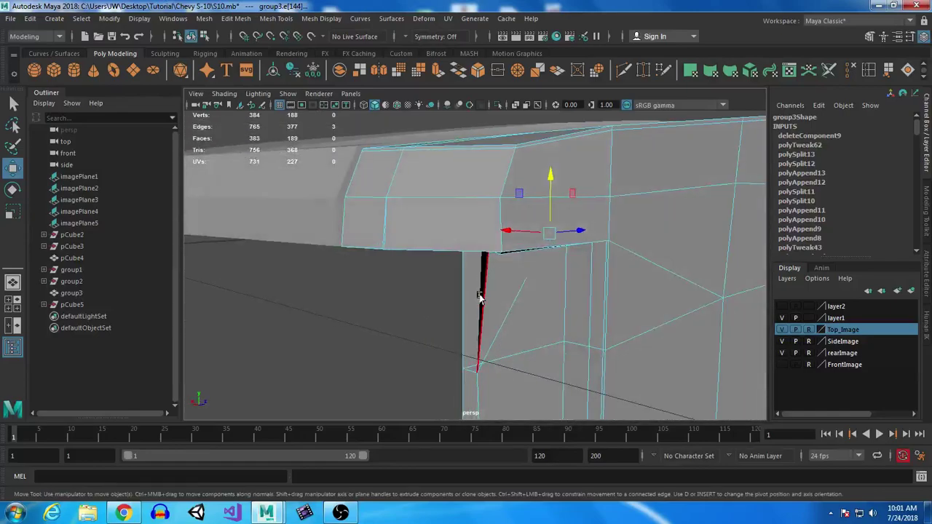
left_click(463, 334, "shift")
left_click_drag(470, 353, 448, 333, "alt")
left_click_drag(502, 291, 546, 299)
- Return the body side mesh to object selection and make layer2 visible again
left_click_drag(750, 303, 471, 259, "alt")
right_click_drag(472, 258, 519, 192)
left_click(244, 288)
right_click_drag(407, 177, 467, 160)
scroll(275, 261, "down", 5)
left_click_drag(275, 262, 437, 238, "alt")
left_click(674, 293)
scroll(364, 287, "down", 5)
- Insert an edge loop down the centre line of the hood in the top view
left_click(353, 213)
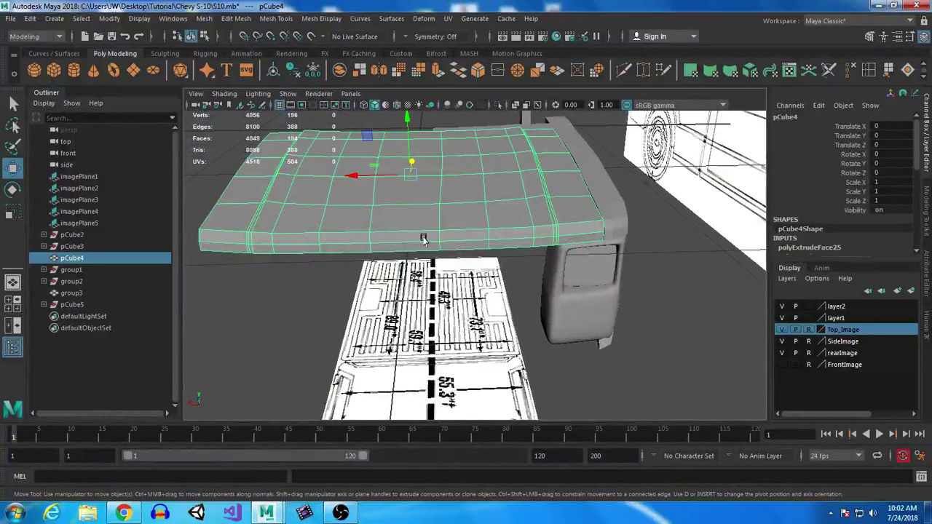
key("space")
key("space")
middle_click_drag(481, 220, 489, 371, "alt")
right_click_drag(426, 253, 476, 353, "alt")
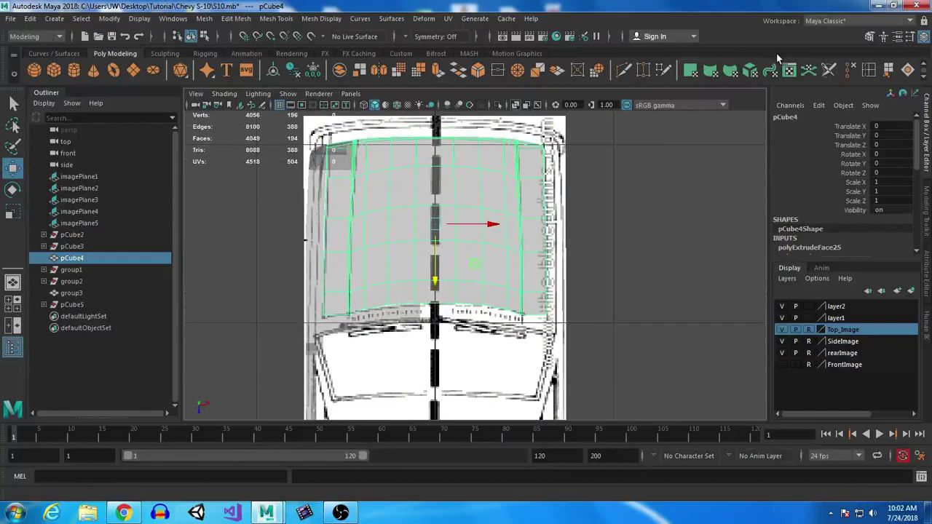
left_click(868, 71)
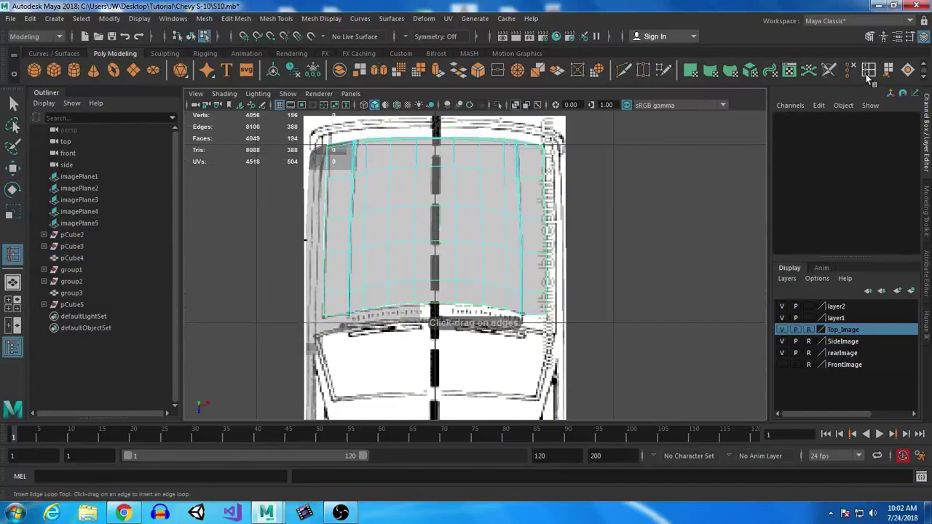
left_click(436, 140)
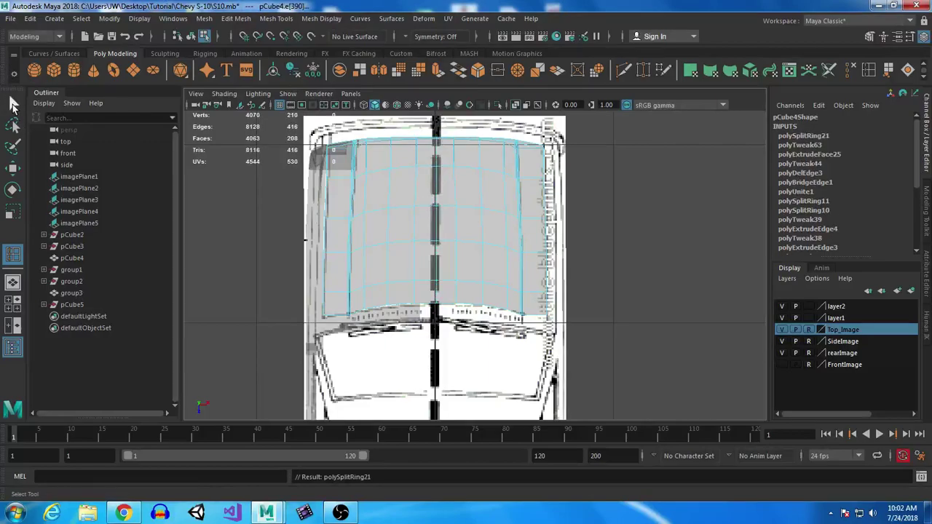
- Delete the hood's faces on one side of the centre line in the top view and return to the perspective view
left_click(13, 104)
right_click_drag(424, 152, 425, 186)
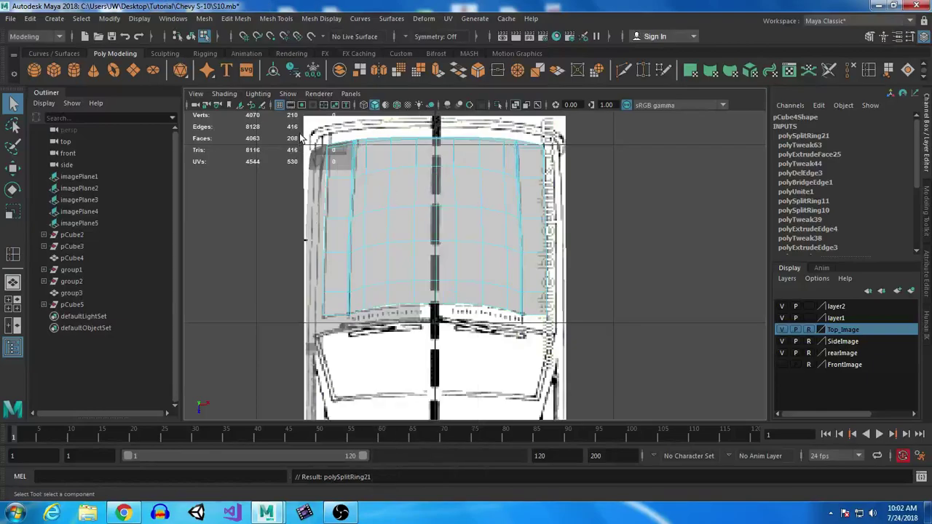
left_click_drag(421, 369, 425, 379)
key("Delete")
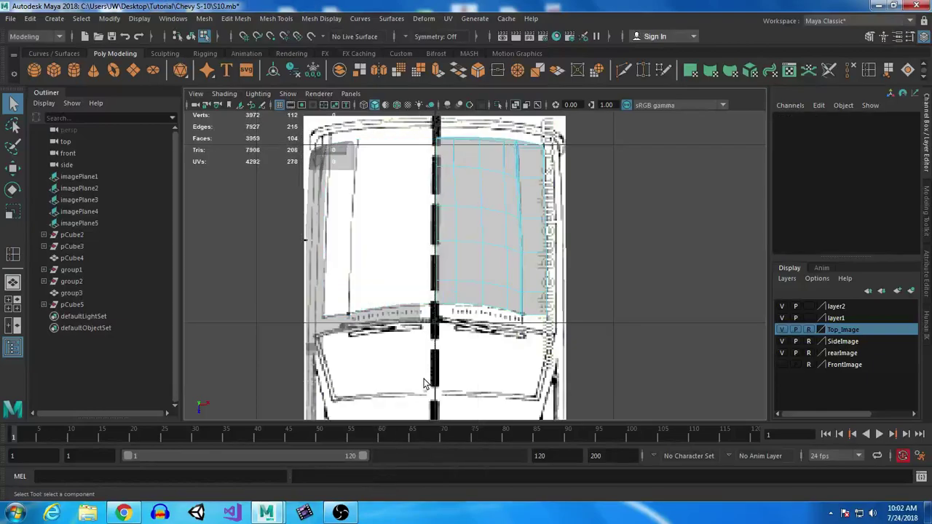
key("space")
key("space")
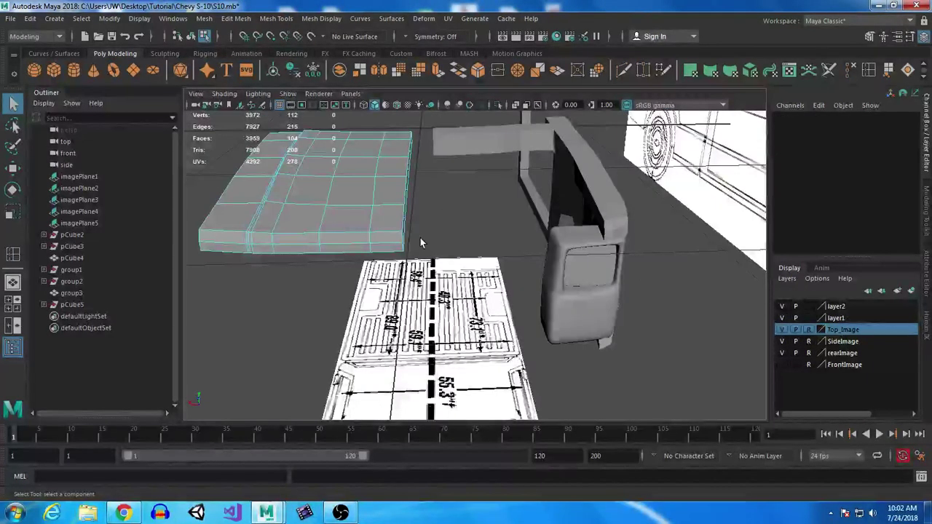
- Try to cut a new edge line beside the hood half's centre edge with Multi-Cut, running to the rear centre corner
right_click_drag(425, 219, 458, 252, "alt")
left_click_drag(458, 252, 407, 236, "alt")
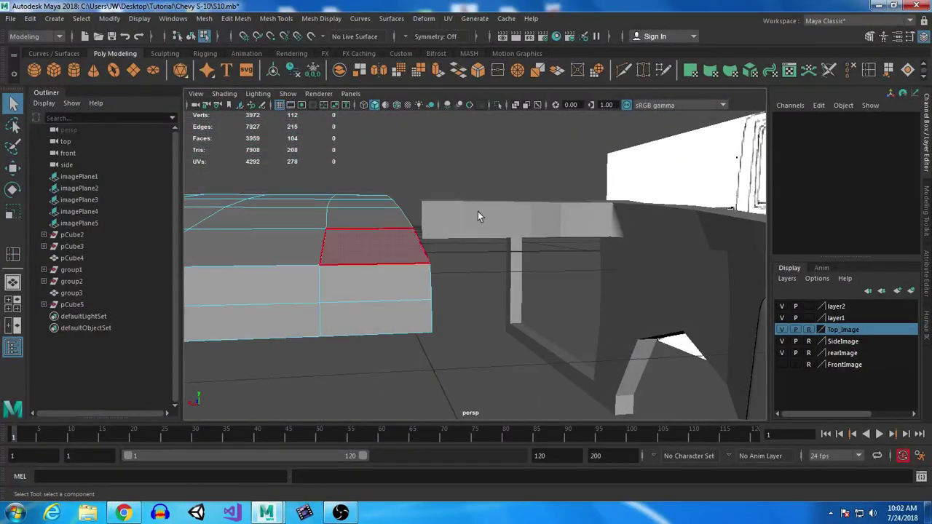
left_click(624, 70)
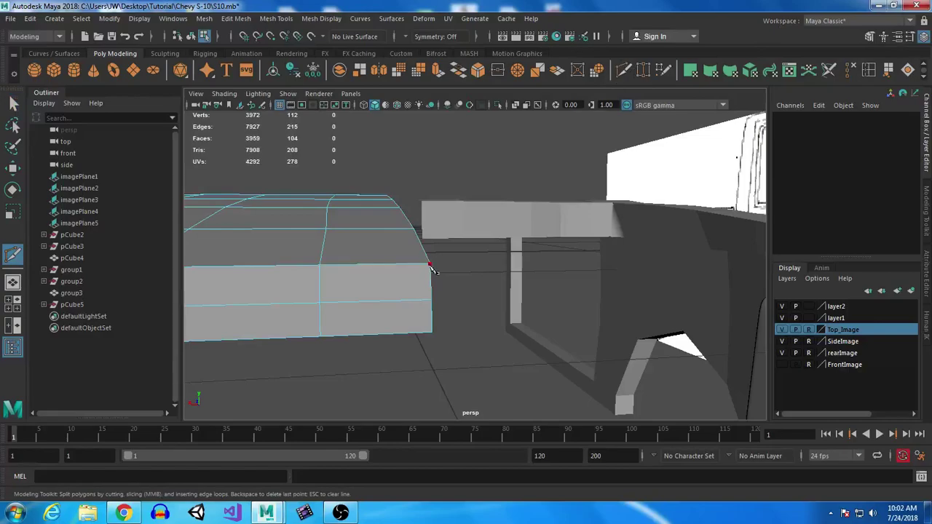
left_click_drag(390, 226, 387, 268, "alt")
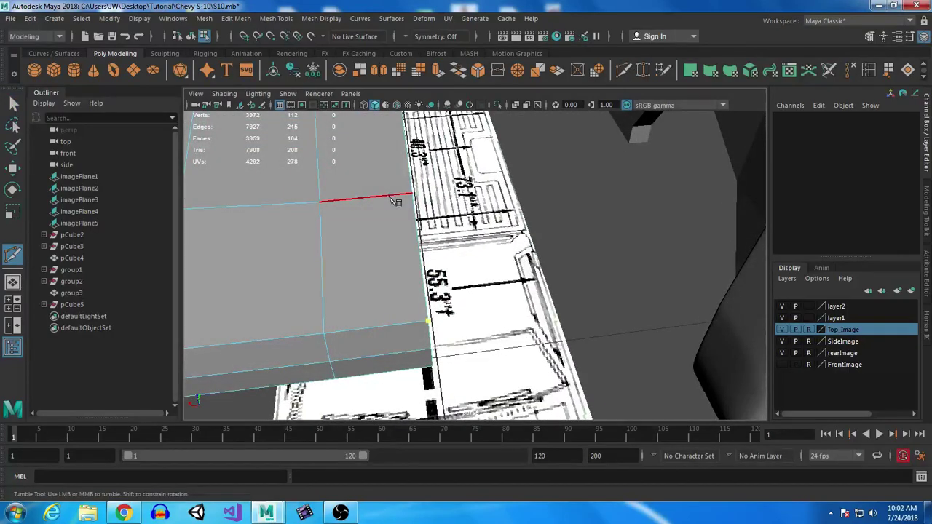
scroll(467, 199, "down", 5)
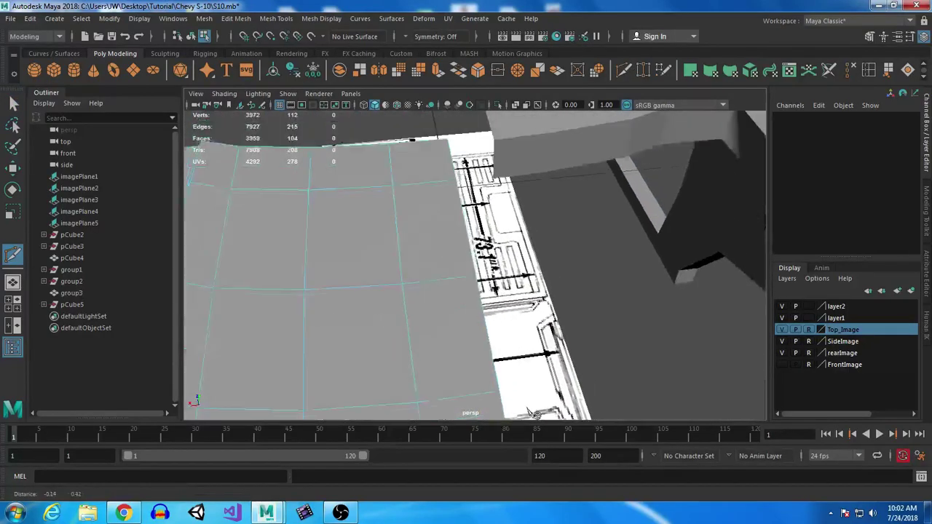
left_click_drag(445, 154, 472, 221, "alt")
scroll(463, 237, "up", 5)
middle_click_drag(472, 221, 544, 238, "alt")
scroll(542, 239, "down", 2)
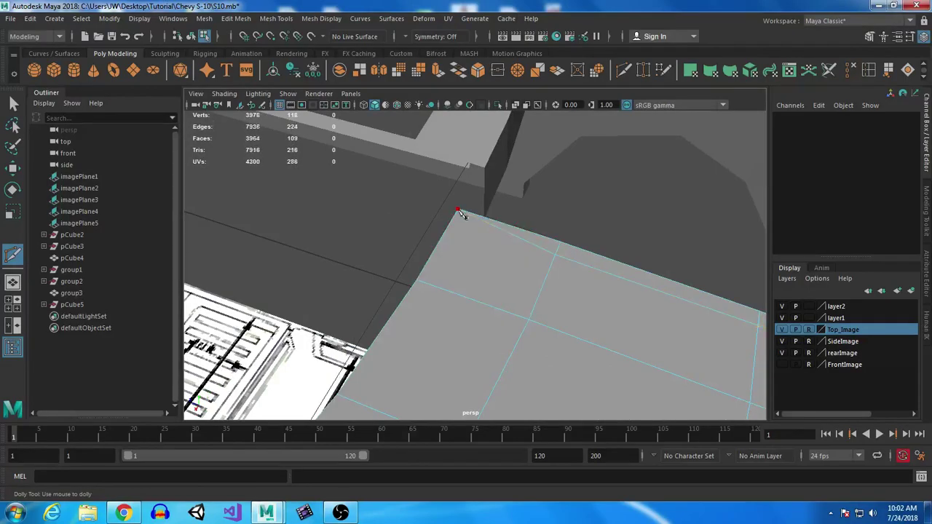
middle_click_drag(566, 284, 524, 245, "alt")
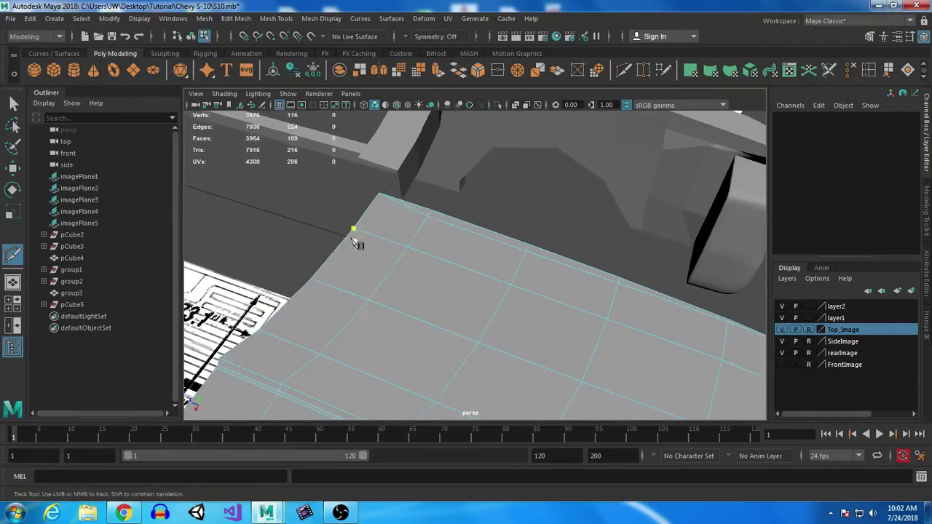
- Cut an edge line beside the hood half's centre edge from its front corner, ending diagonally at the neighbouring rear-edge vertex
left_click_drag(554, 269, 316, 167, "alt")
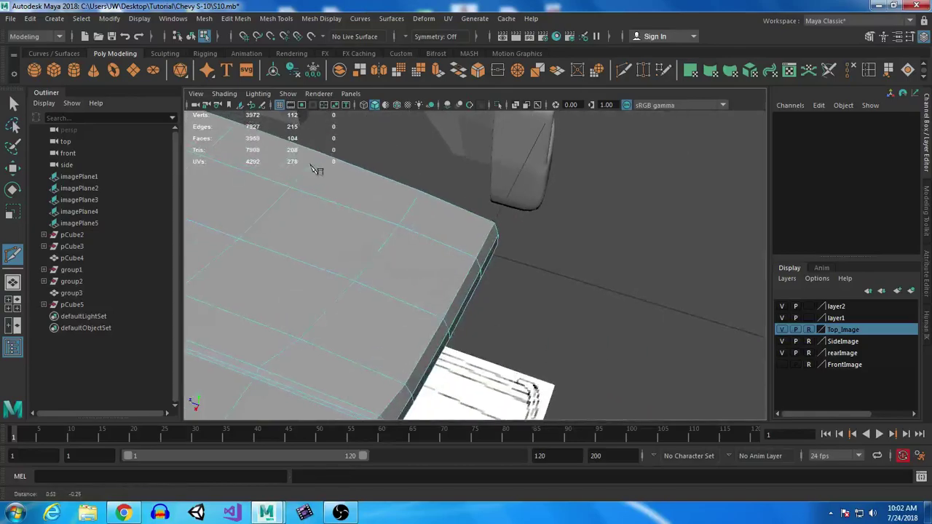
left_click_drag(401, 200, 551, 291, "alt")
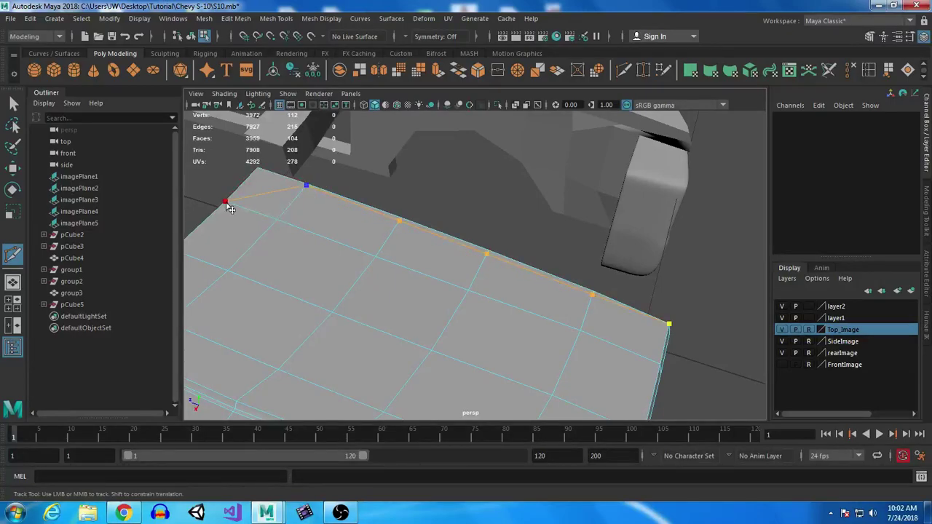
key("q")
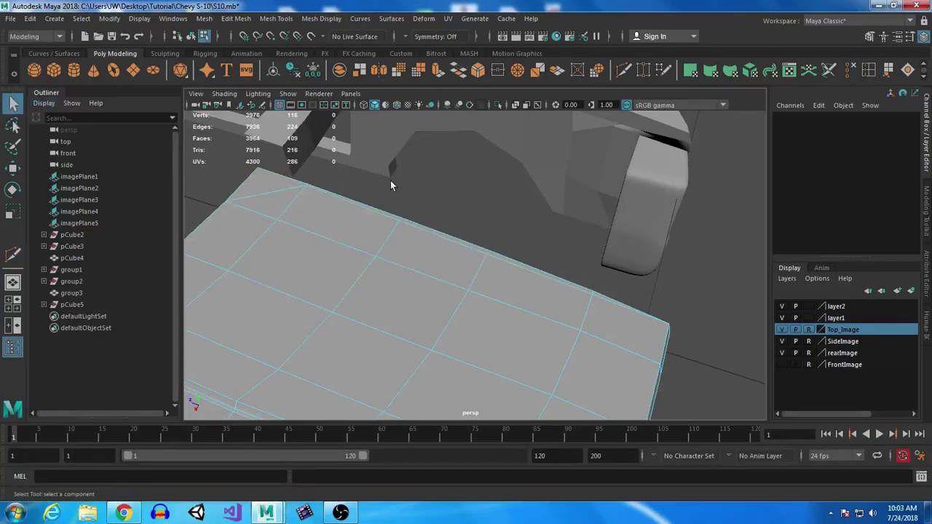
- Duplicate the hood half mirrored with Scale X -1 and combine both halves into one mesh
left_click_drag(546, 286, 466, 243, "alt")
right_click_drag(401, 180, 491, 159)
key("ctrl+shift+d")
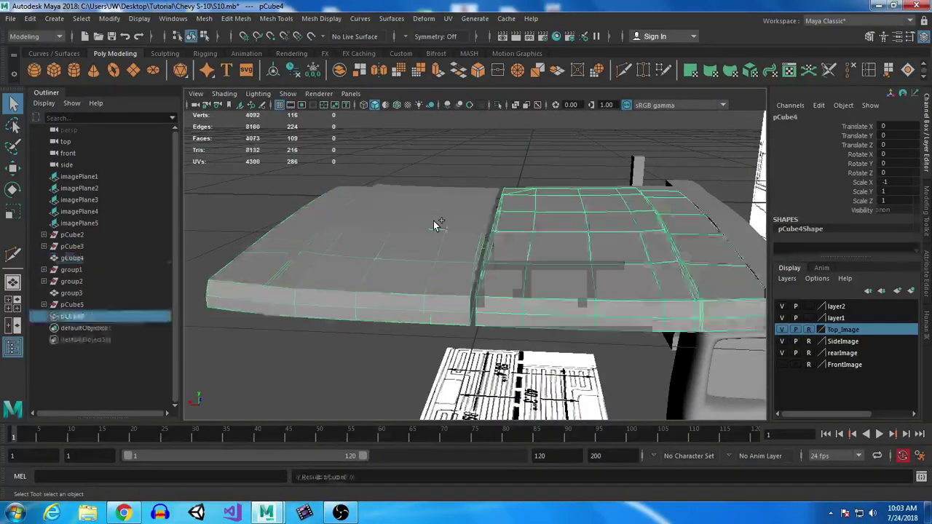
left_click(463, 244, "shift")
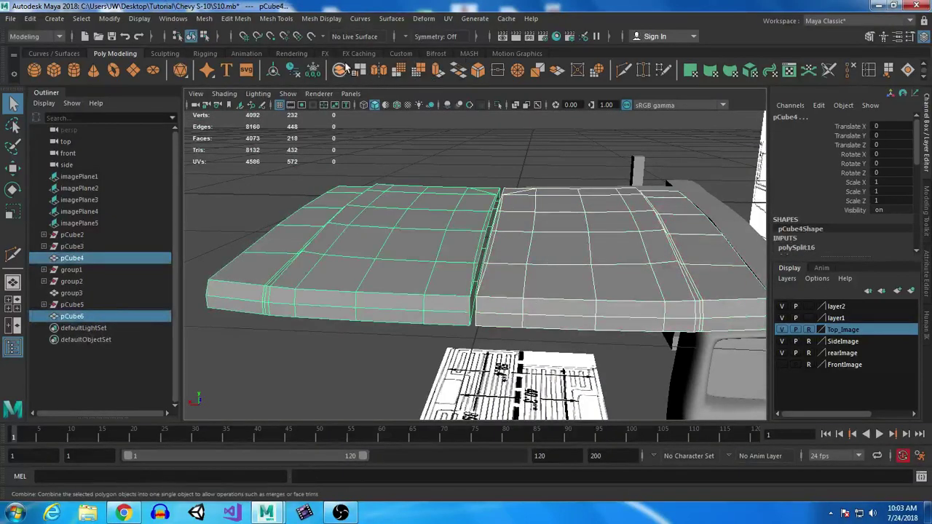
right_click_drag(564, 272, 556, 188, "shift")
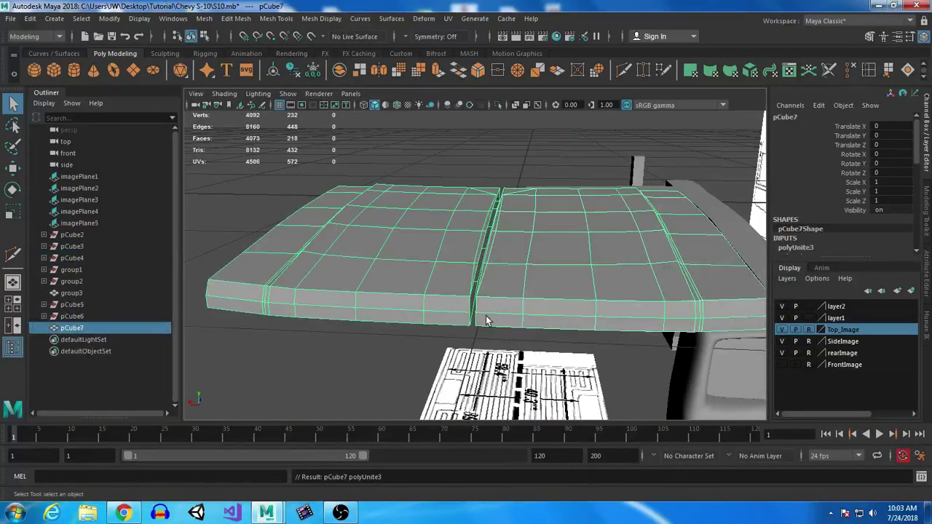
- Bridge the open border edges of the two hood halves across the centre gap
middle_click_drag(524, 310, 495, 268, "alt")
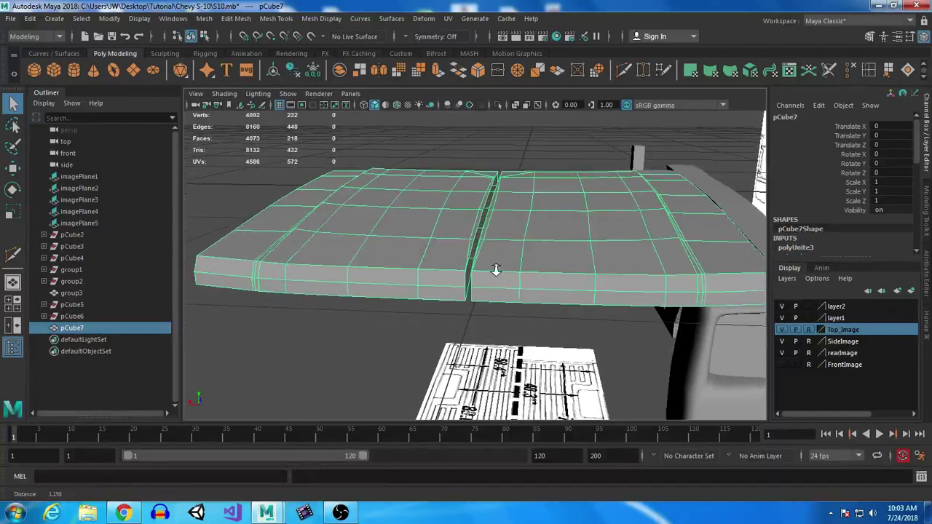
scroll(492, 272, "up", 3)
right_click_drag(481, 177, 479, 148)
left_click(471, 290)
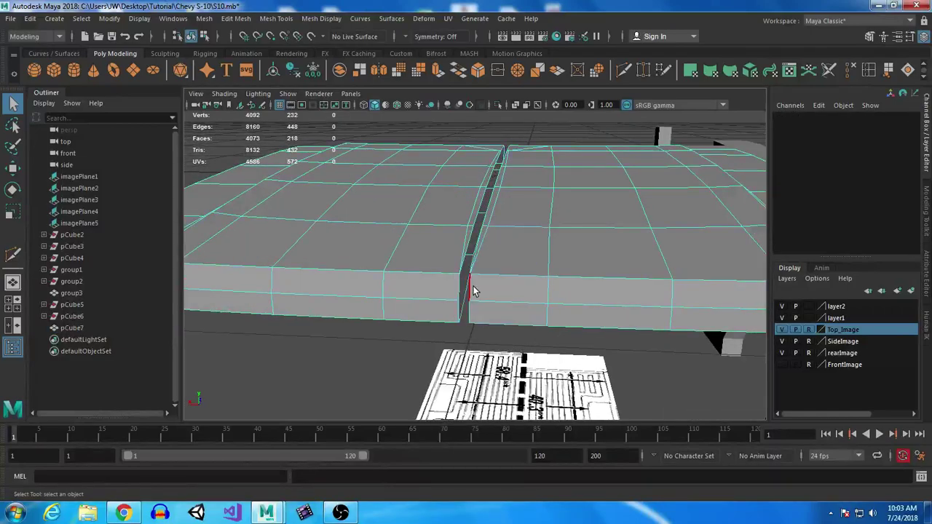
left_click(460, 75)
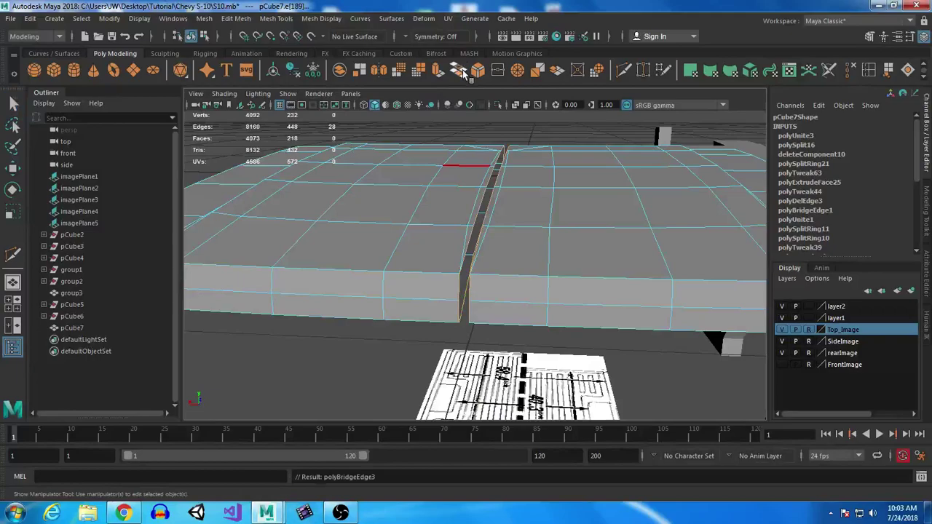
- Select the narrow centre strip's top faces, leaving out one face, and move them vertically
left_click_drag(530, 298, 447, 241, "alt")
right_click_drag(484, 179, 483, 191)
left_click(488, 261)
double_click(472, 244)
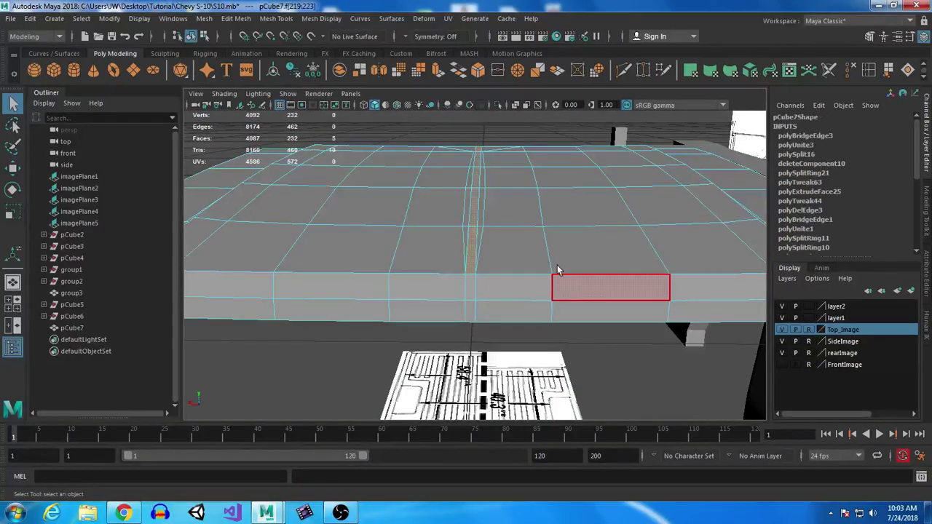
left_click(471, 246, "ctrl")
key("w")
left_click_drag(471, 124, 522, 381)
- Scale the two vertices flanking the end of the hood's centre strip closer together along X, with smooth preview turned off
key("3")
left_click_drag(542, 230, 585, 327, "alt")
right_click_drag(582, 177, 518, 167)
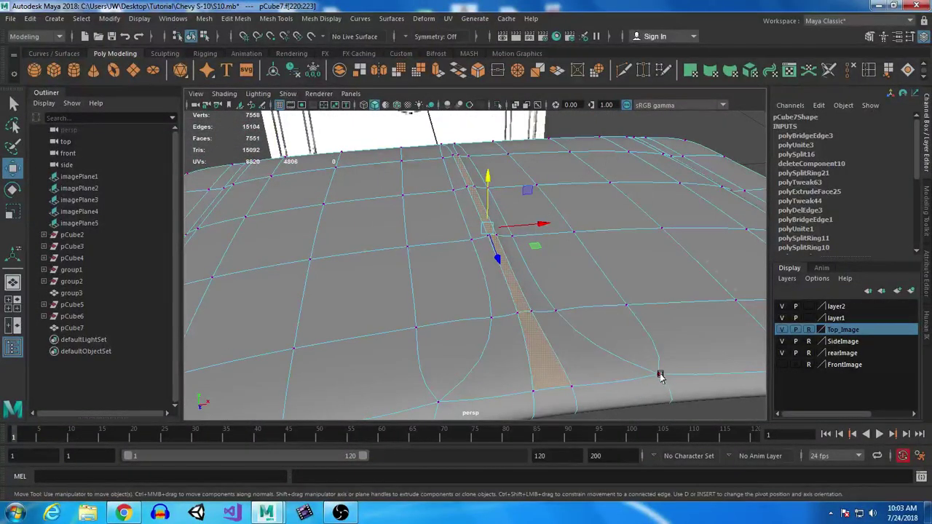
left_click(659, 376)
left_click(440, 401, "shift")
key("r")
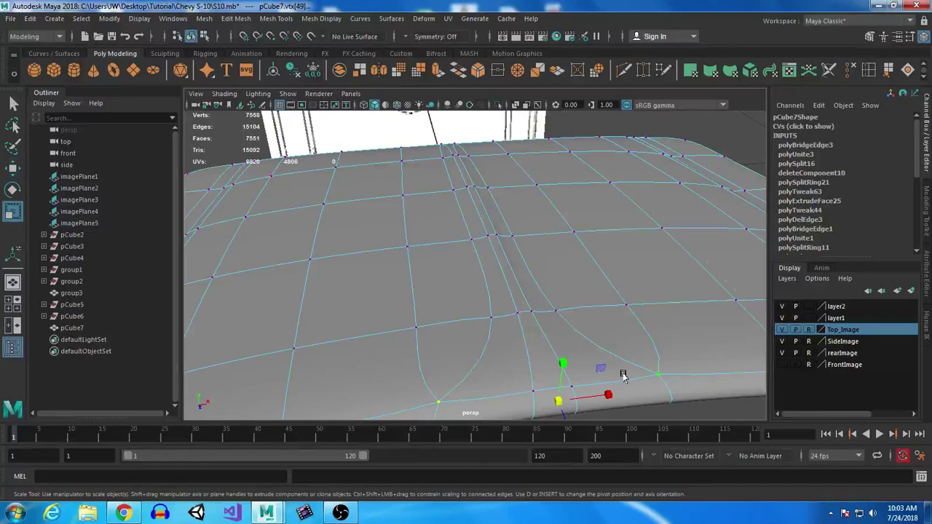
key("f")
left_click_drag(579, 242, 514, 250)
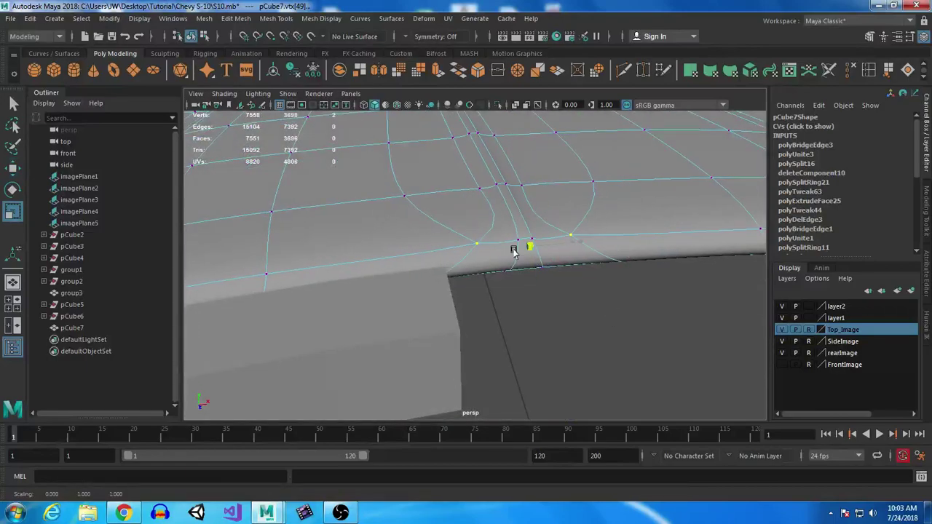
key("w")
key("1")
left_click_drag(580, 244, 544, 255)
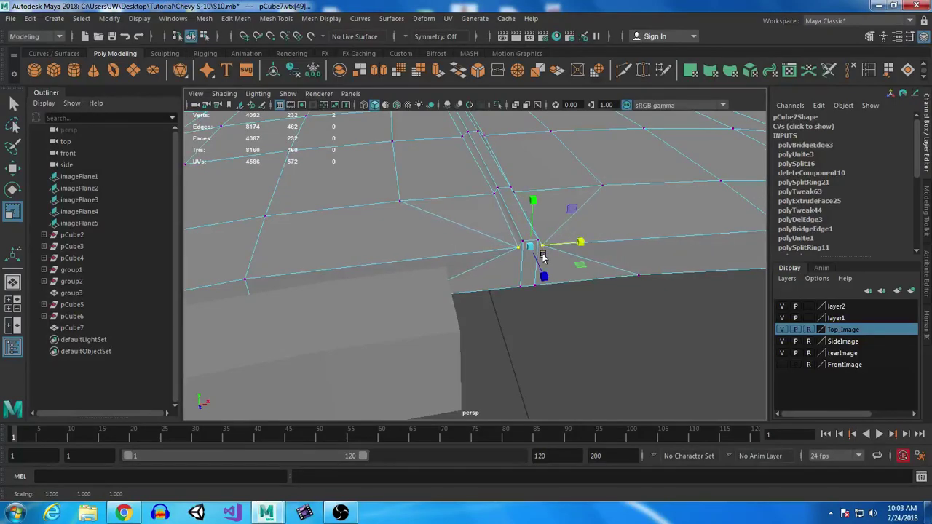
- Cut an edge with Multi-Cut from the hood's inner vertex to its border vertex on each side of the centre strip's end
left_click(624, 69)
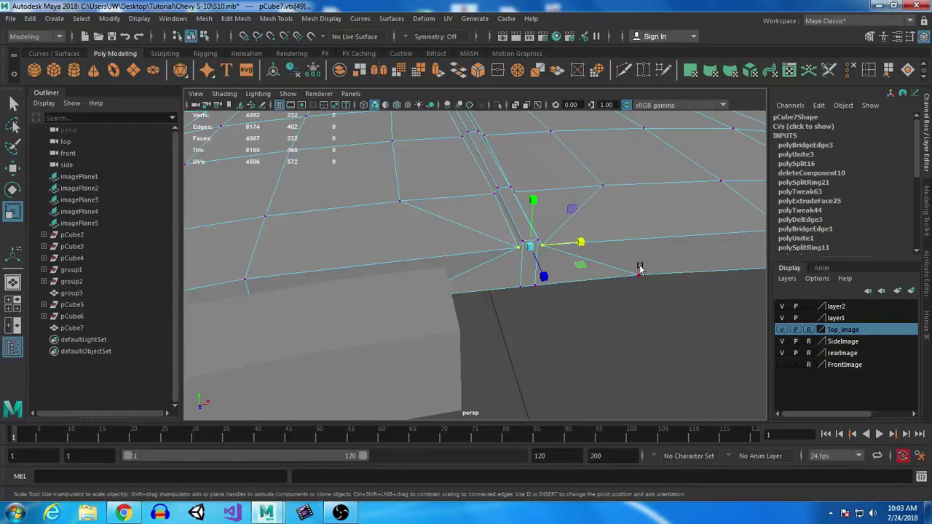
left_click(638, 276)
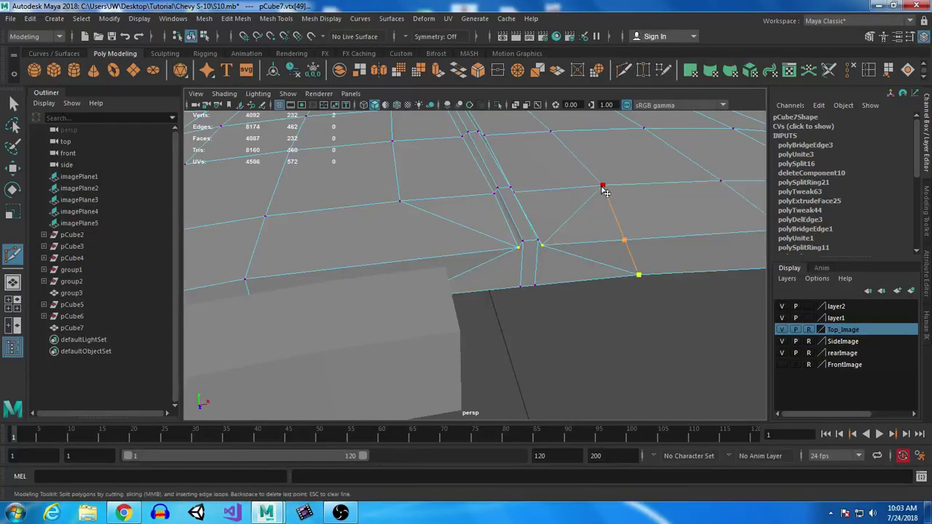
left_click(602, 187)
key("Return")
left_click(399, 202)
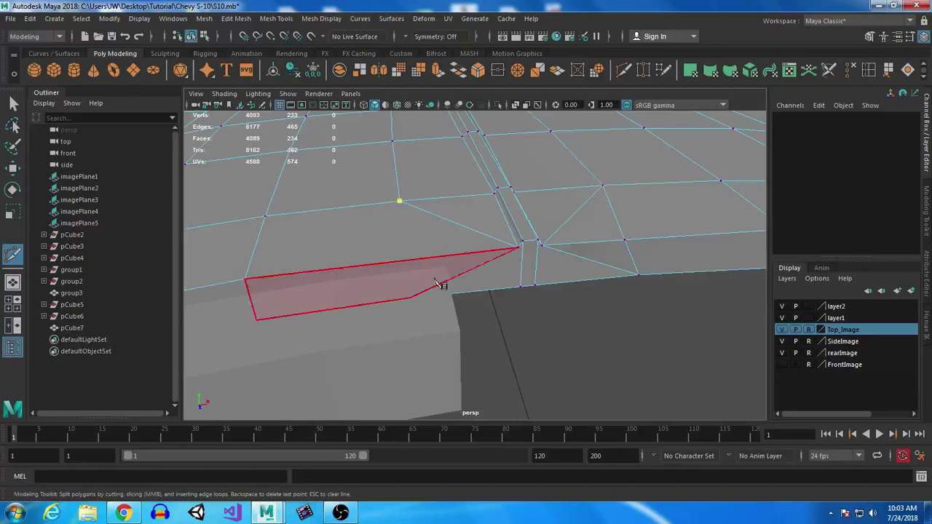
left_click(516, 105)
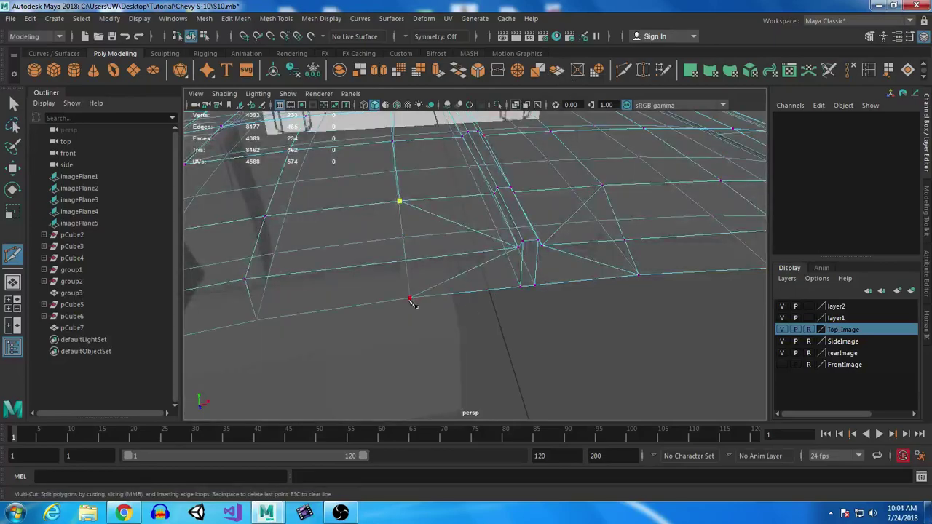
left_click(517, 248)
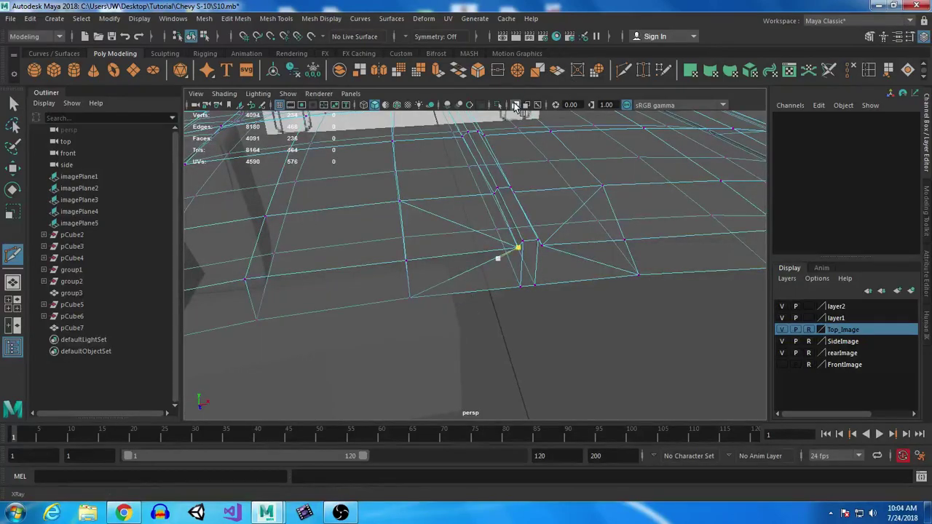
left_click(515, 106)
- Inspect the hood's end and top surface in smooth preview from several angles, with its smoothing turned off again at the end
scroll(565, 247, "down", 6)
mouse_move(565, 247)
left_mouse_down("alt")
mouse_move(491, 248)
mouse_move(502, 218)
left_mouse_up("alt")
scroll(573, 255, "up", 3)
middle_click_drag(573, 255, 565, 204, "alt")
mouse_move(570, 206)
left_mouse_down("alt")
mouse_move(601, 227)
mouse_move(589, 228)
mouse_move(564, 207)
left_mouse_up("alt")
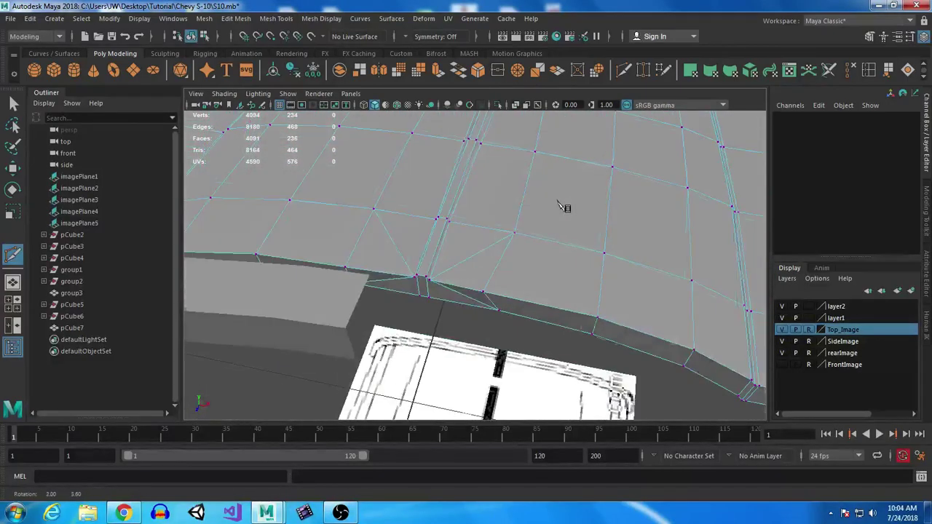
right_click_drag(564, 208, 498, 194, "alt")
key("3")
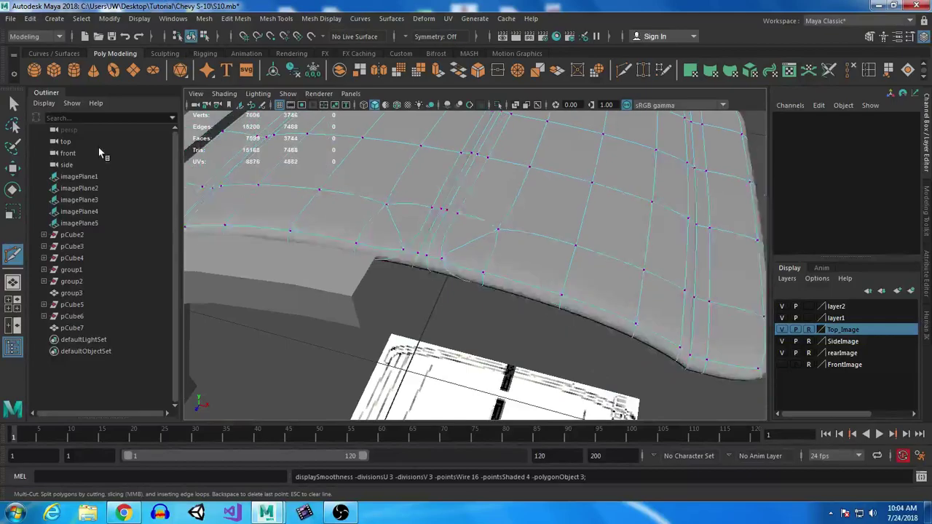
left_click(13, 103)
right_click_drag(460, 206, 515, 159)
left_click(533, 331)
left_click_drag(534, 330, 441, 327, "alt")
right_click_drag(441, 327, 444, 305, "alt")
left_click(453, 268)
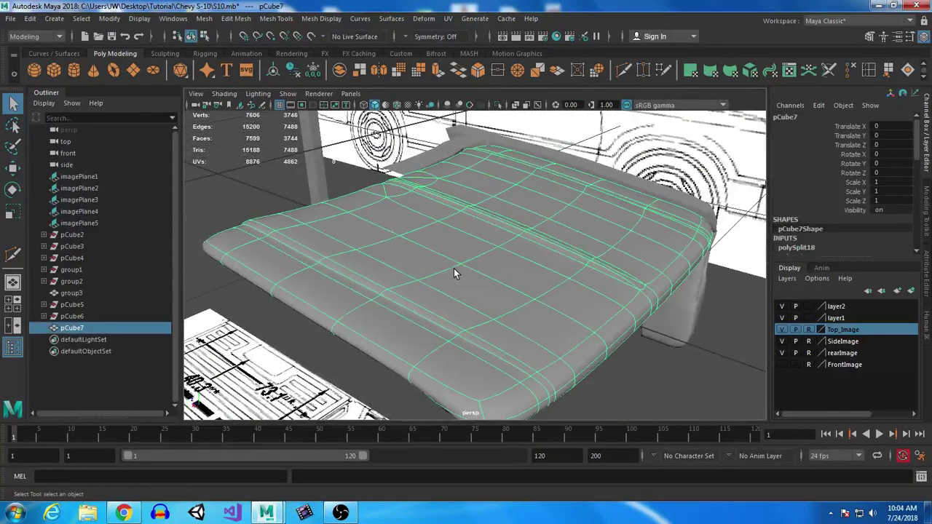
key("1")
left_click_drag(461, 277, 456, 300, "alt")
left_click(577, 320)
- Select the connected strip of faces along the outer corner of the headlight surround and move it slightly along Z
left_click(389, 258)
left_click_drag(388, 259, 508, 202, "alt")
key("F10")
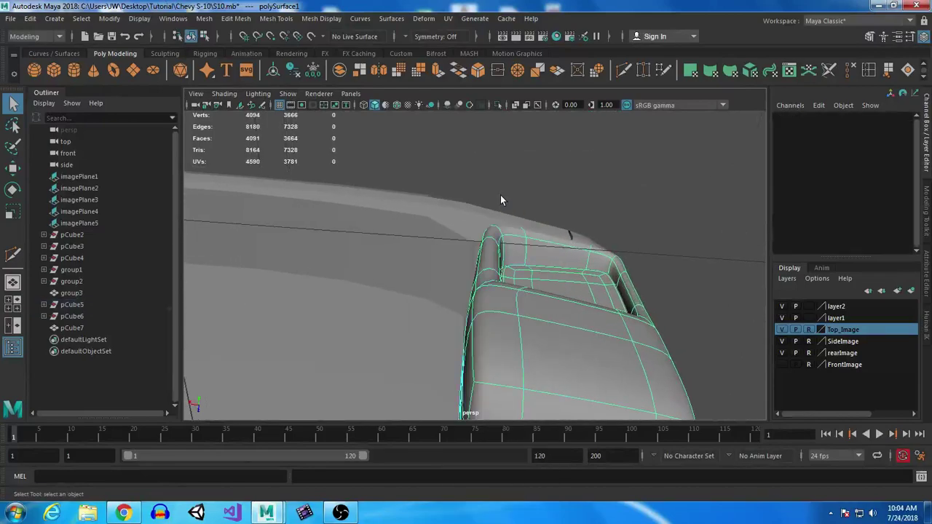
left_click(512, 232)
left_click(495, 233, "shift")
left_click(492, 255, "shift")
left_click(491, 277, "shift")
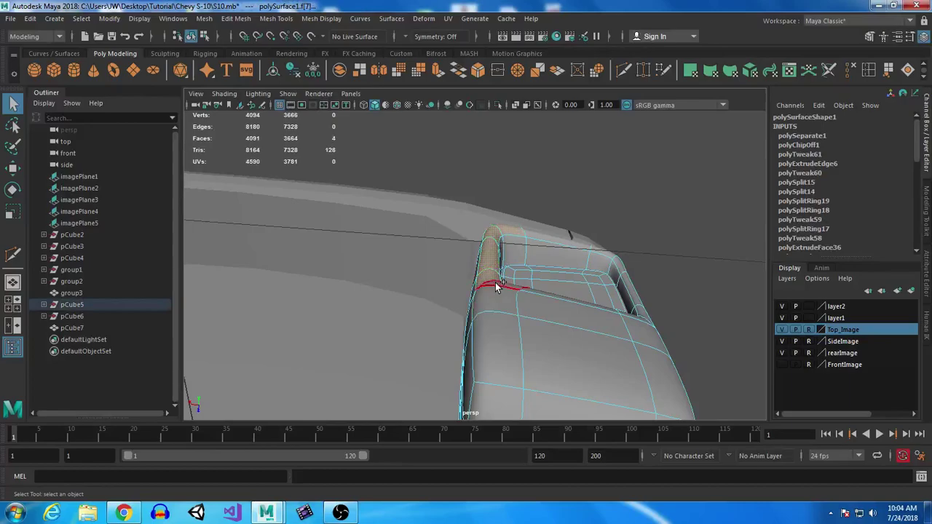
left_click(499, 302, "shift")
left_click(519, 366, "shift")
key("w")
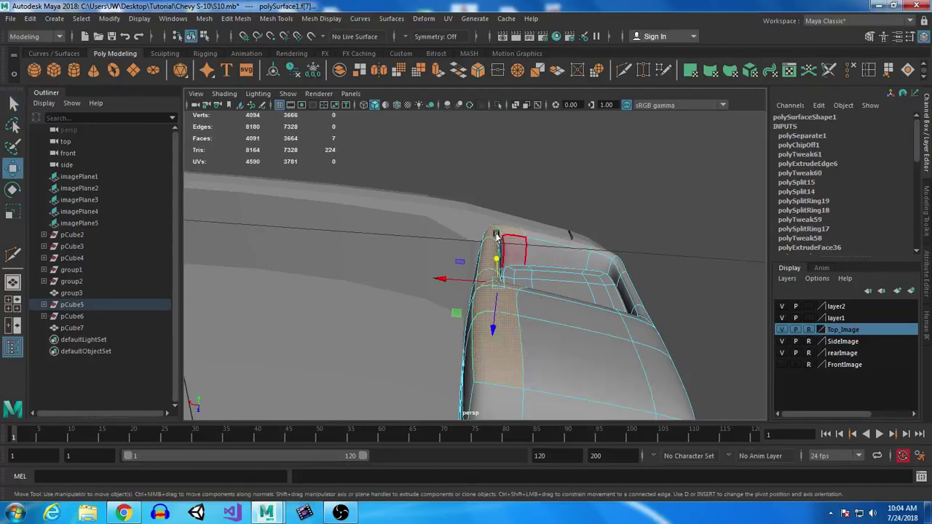
left_click_drag(485, 301, 514, 301, "alt")
left_click_drag(558, 338, 564, 334)
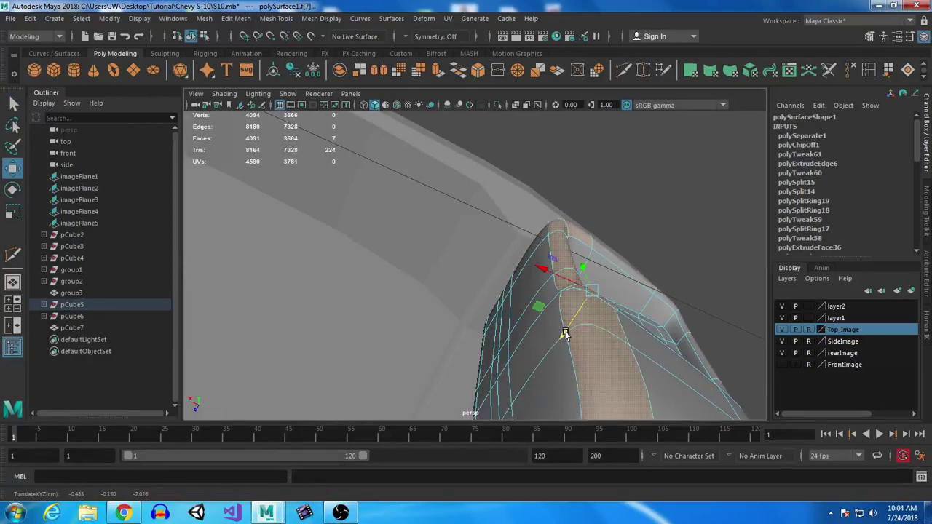
- Return to object selection and turn on smooth preview for the front fender
right_click_drag(551, 234, 585, 147)
left_click(657, 238)
left_click_drag(657, 238, 539, 266, "alt")
left_click(559, 300)
key("3")
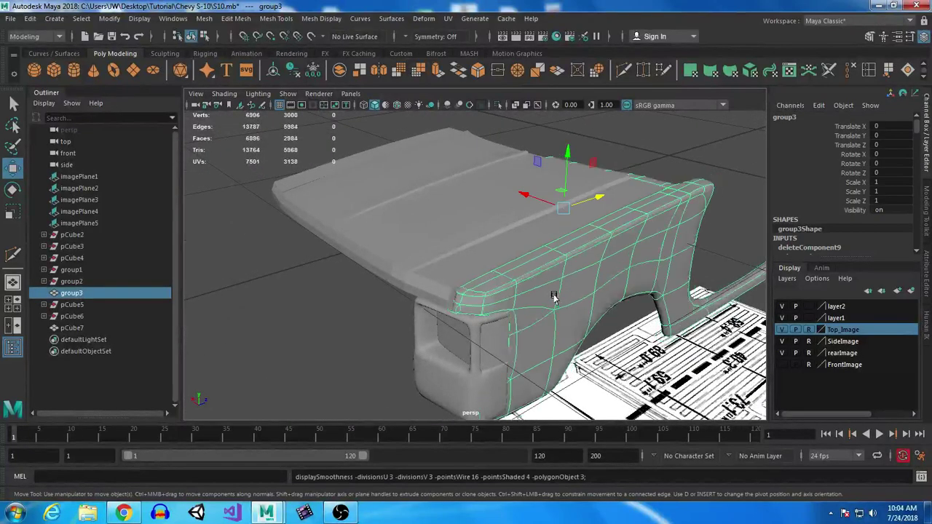
- Select the vertical edge loops running through the headlight surround's outer corner and post, and move them along Z
left_click_drag(558, 318, 492, 342, "alt")
left_click(489, 332)
right_click_drag(486, 329, 475, 139)
left_click_drag(549, 385, 537, 316, "alt")
left_click(483, 220)
left_click_drag(610, 345, 484, 291, "alt")
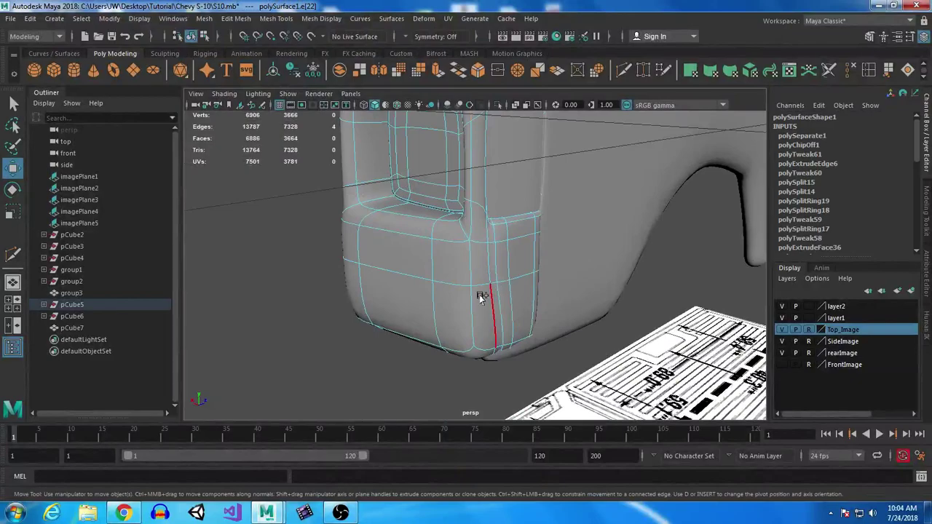
double_click(473, 304)
key("q")
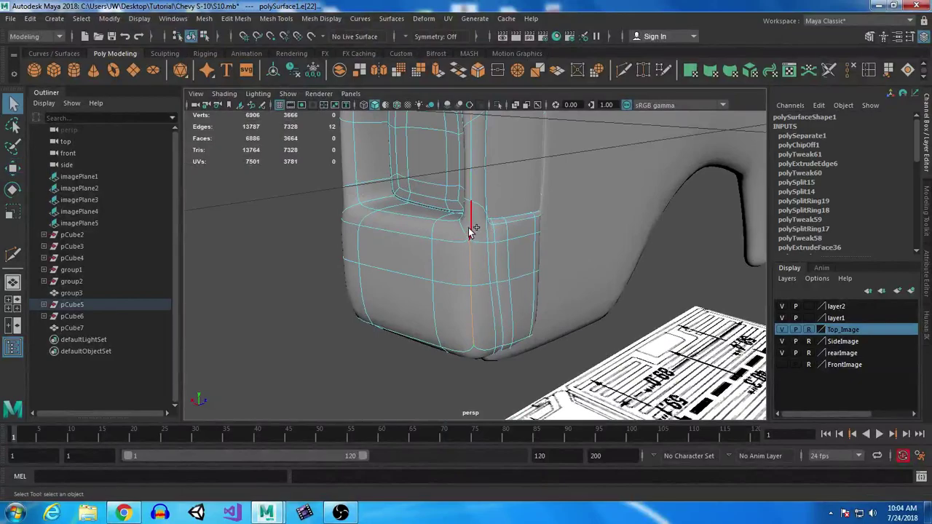
double_click(474, 191, "shift")
left_click_drag(487, 182, 527, 276, "alt")
key("w")
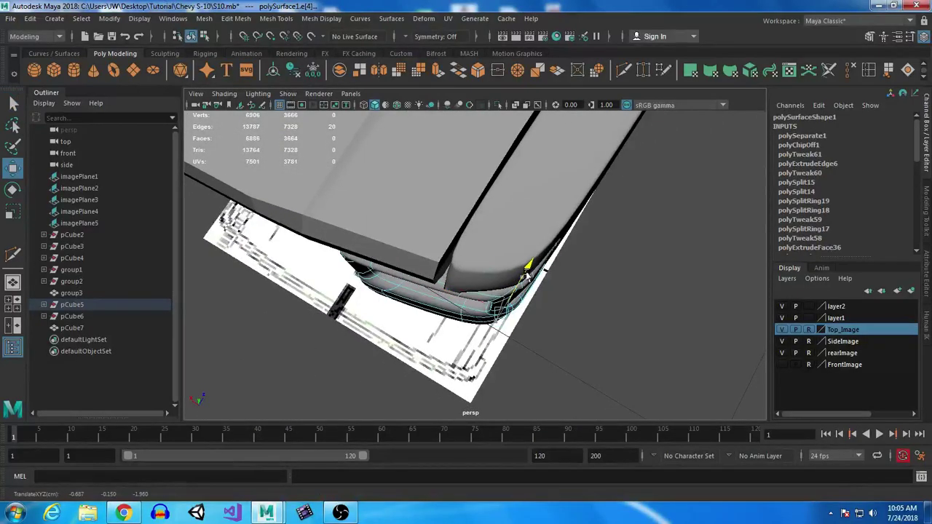
left_click_drag(460, 287, 553, 316)
- Switch to the fender's vertices and select the column of vertices at its front outer corner
double_click(450, 237)
left_click(604, 244)
right_click_drag(522, 177, 474, 177)
left_click_drag(521, 222, 572, 267, "alt")
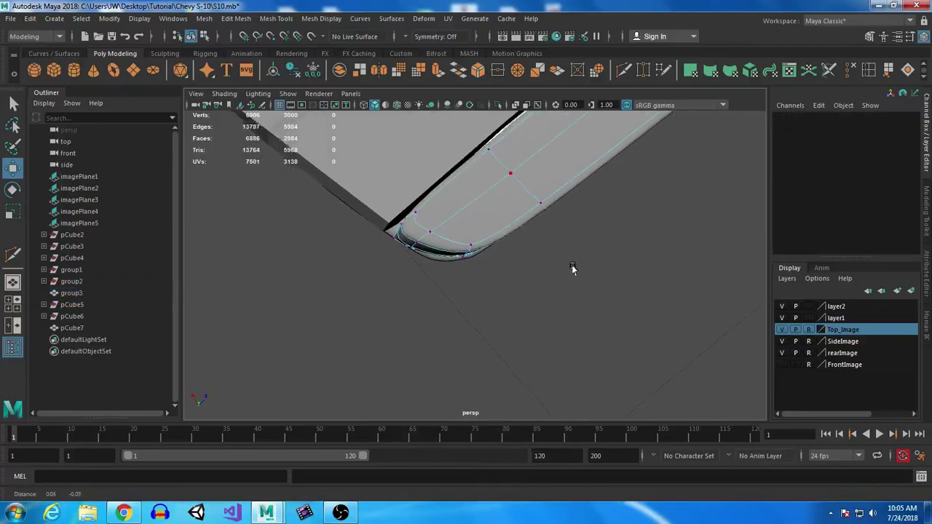
left_click_drag(444, 230, 483, 314)
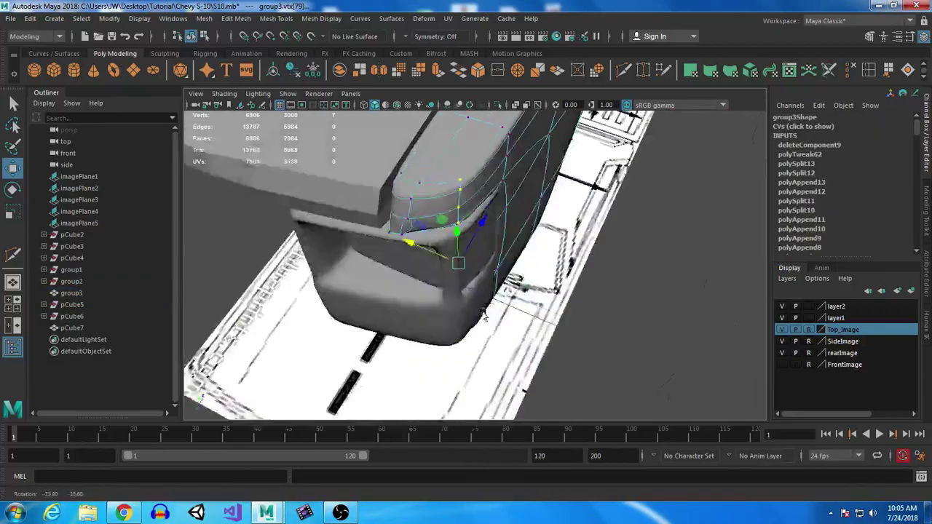